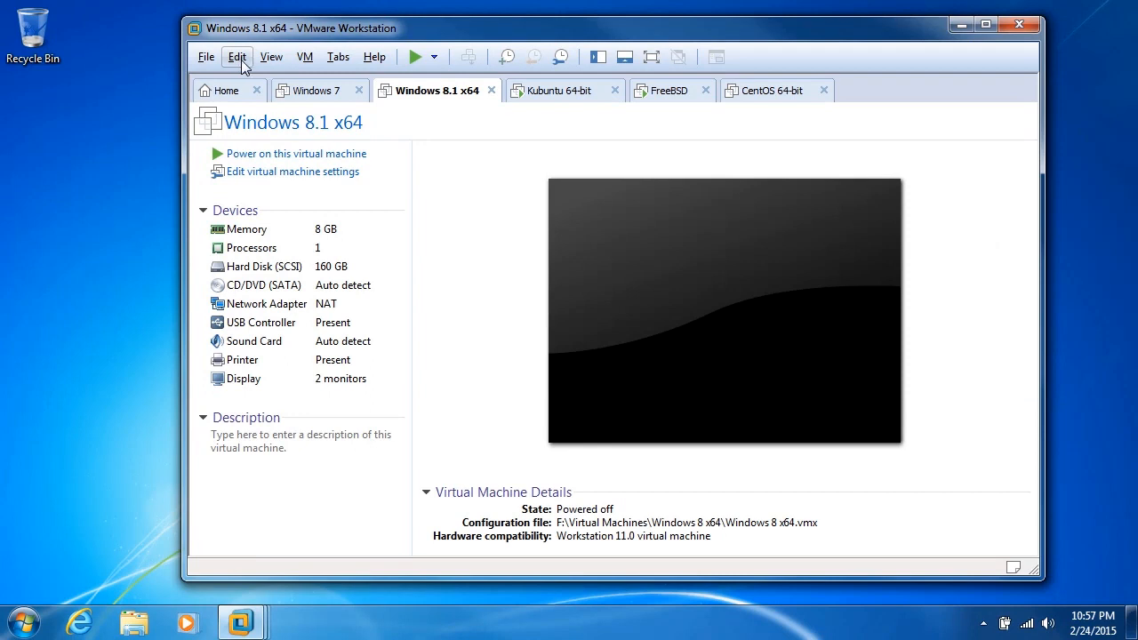
# Step: Check the Shared VMs preferences for the sharing status, server port and shared VMs location, leaving the settings unsaved
pyautogui.click(281, 167)
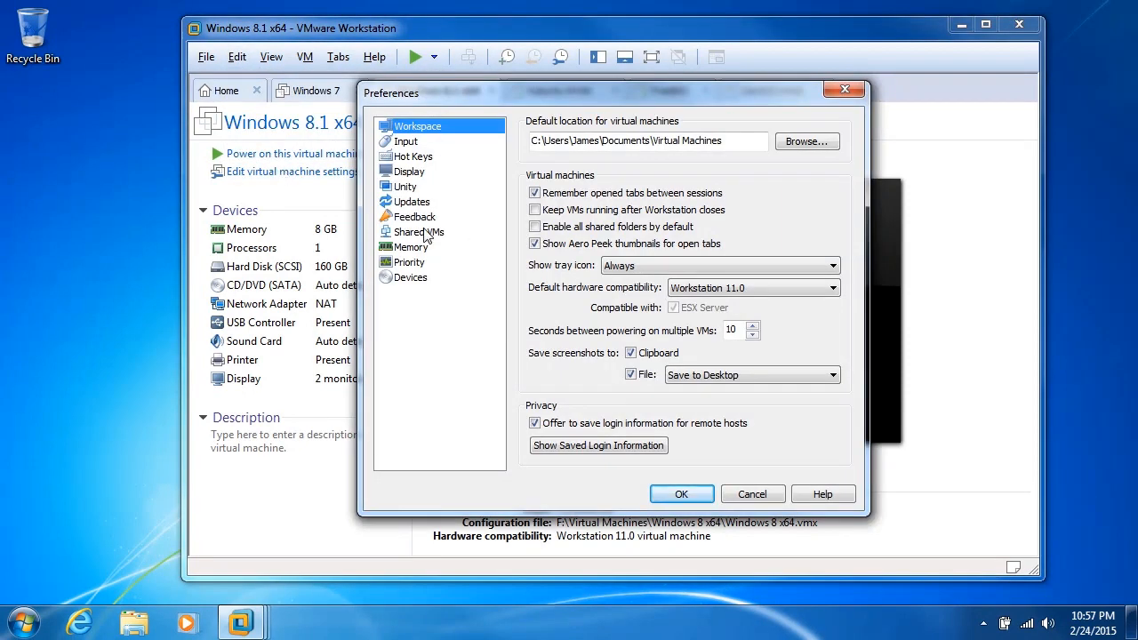
pyautogui.click(425, 232)
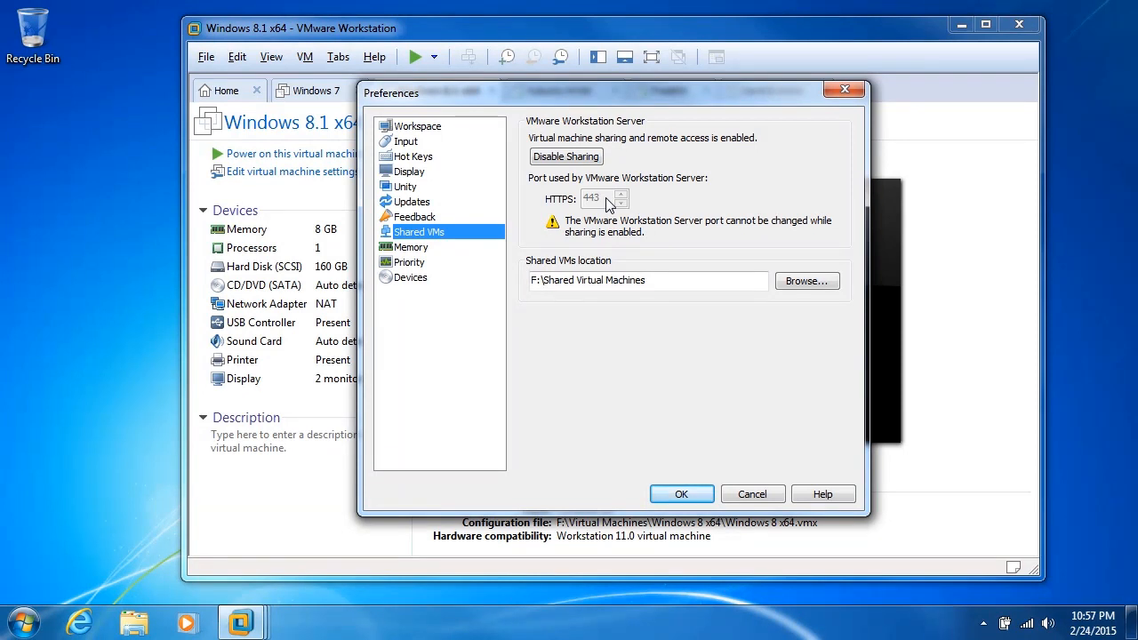
pyautogui.click(644, 280)
pyautogui.moveTo(643, 280); pyautogui.dragTo(527, 291)
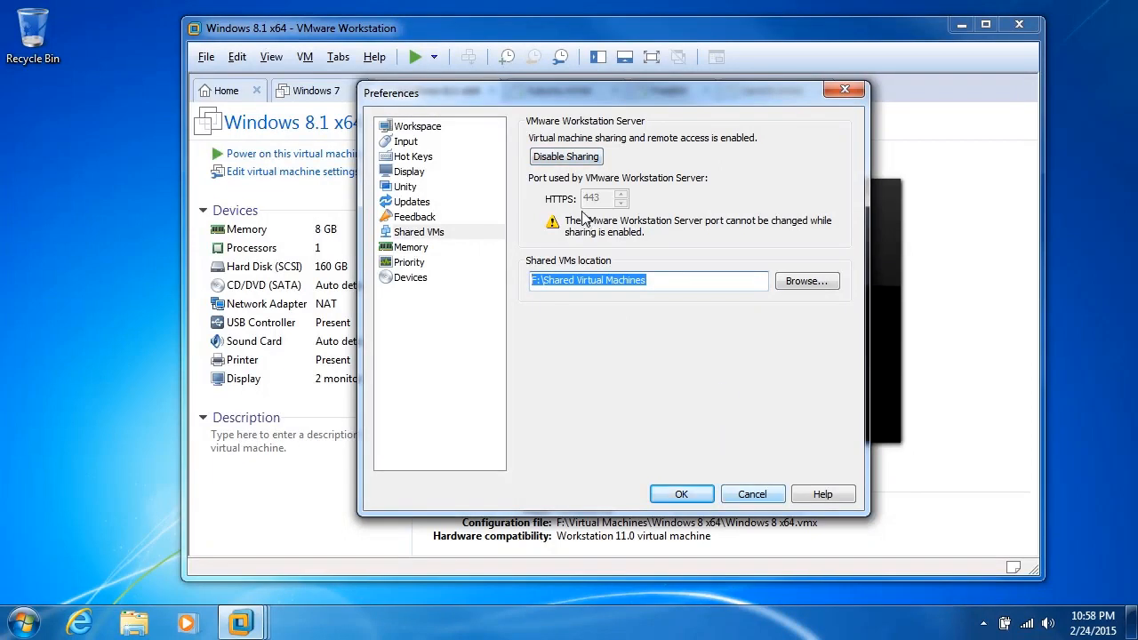
pyautogui.click(770, 498)
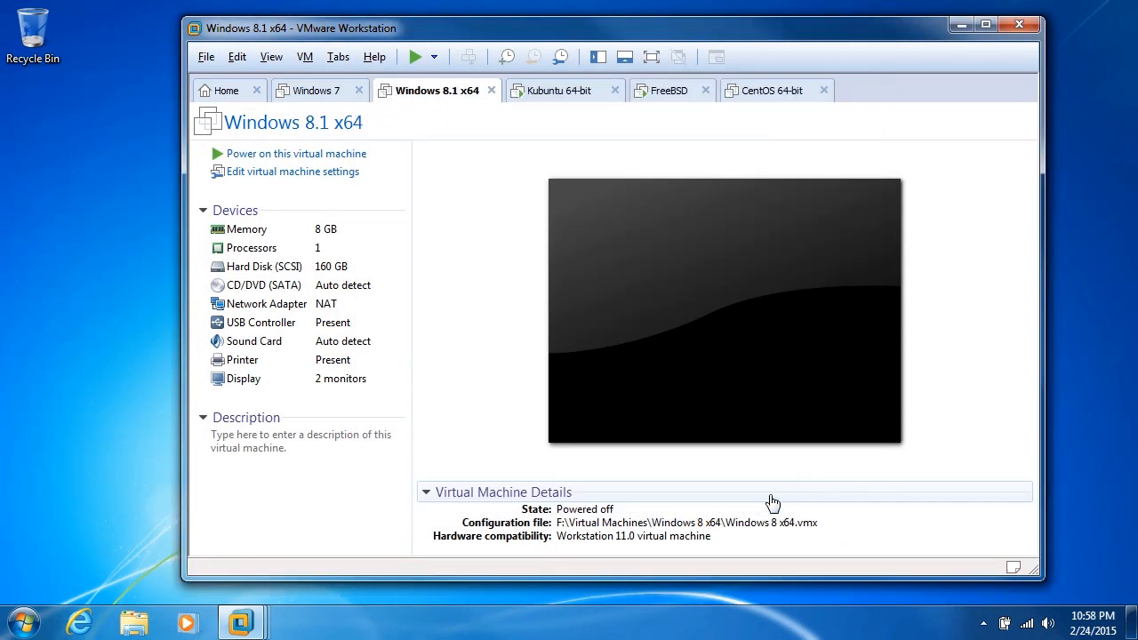
# Step: Show the virtual machine library and open the Shared VMs overview
pyautogui.click(271, 57)
pyautogui.moveTo(336, 229)
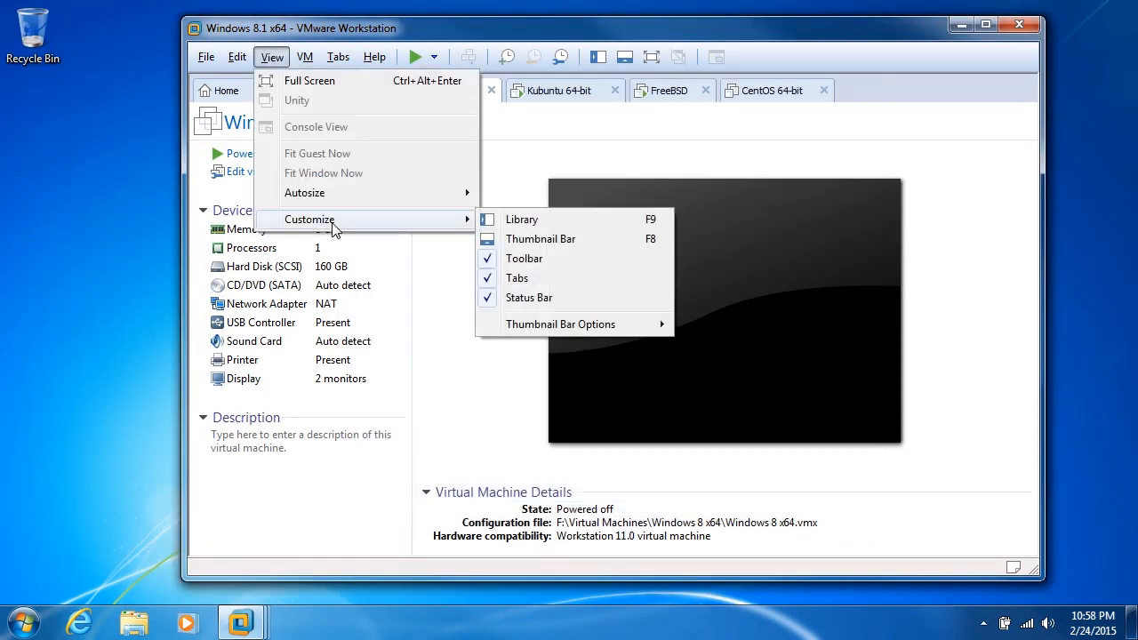
pyautogui.click(656, 220)
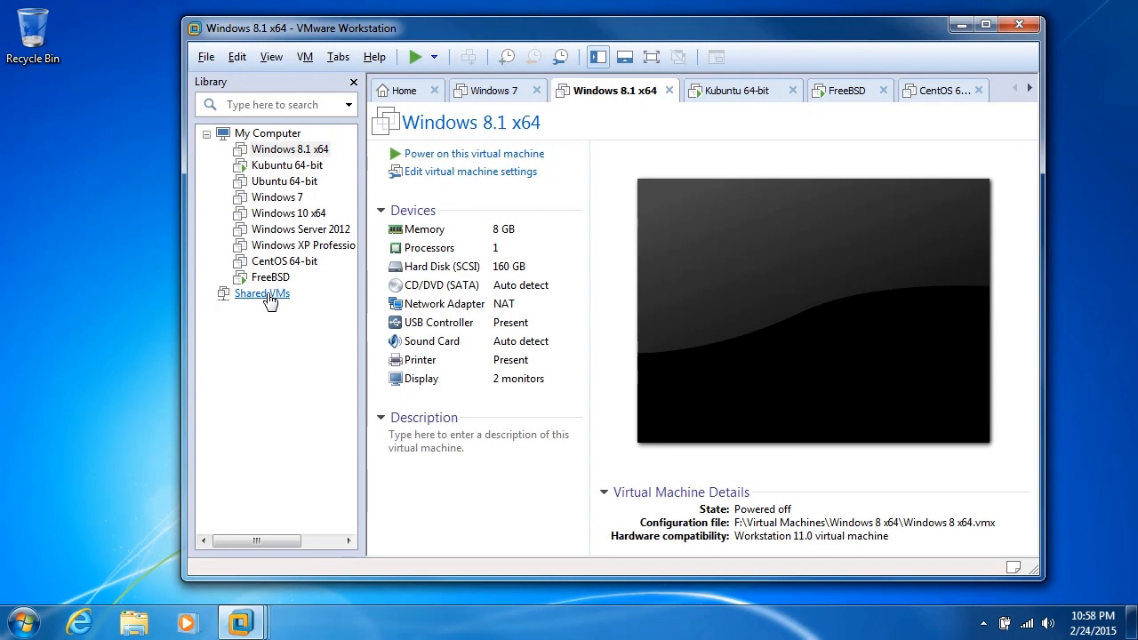
pyautogui.click(267, 296)
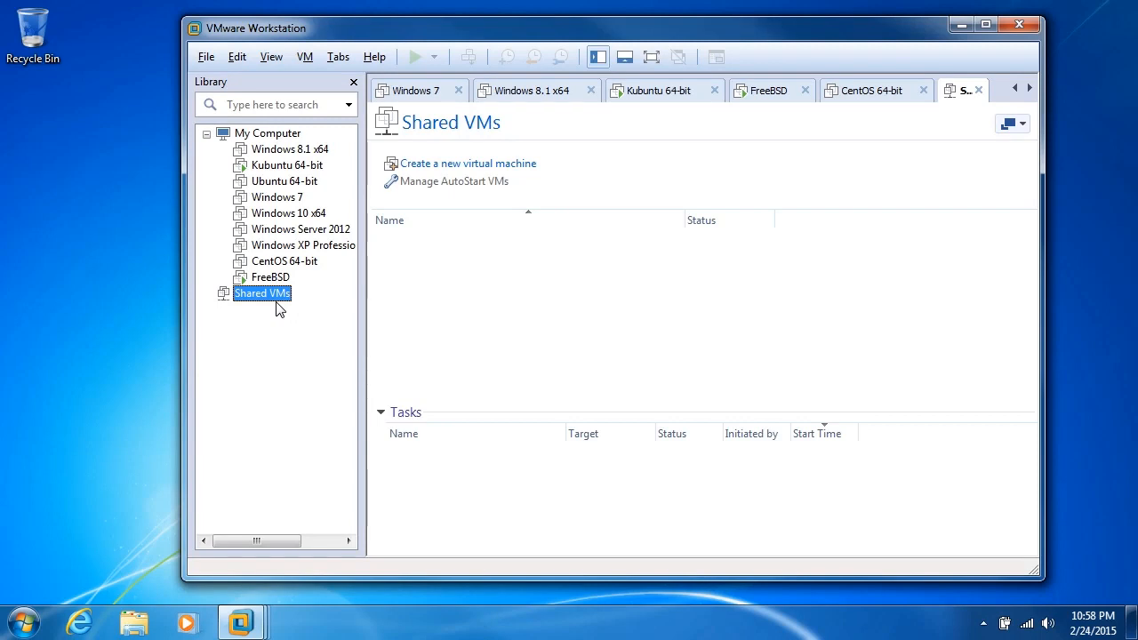
# Step: Share the Windows 7 virtual machine by moving it to the Shared Virtual Machines directory under the name Windows 7
pyautogui.rightClick(280, 198)
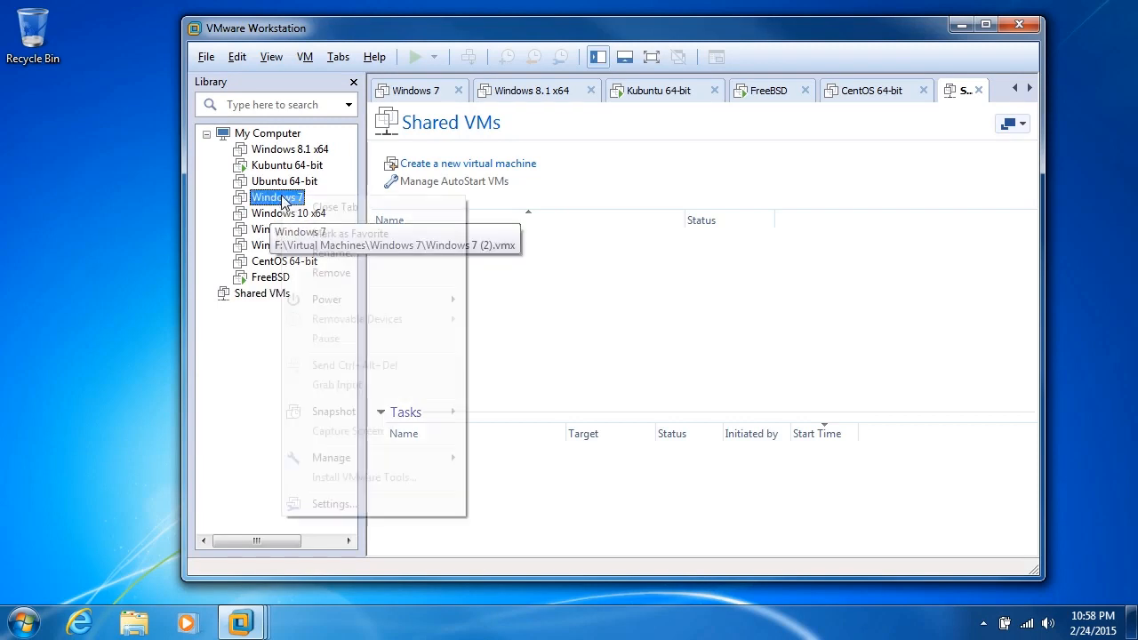
pyautogui.moveTo(371, 457)
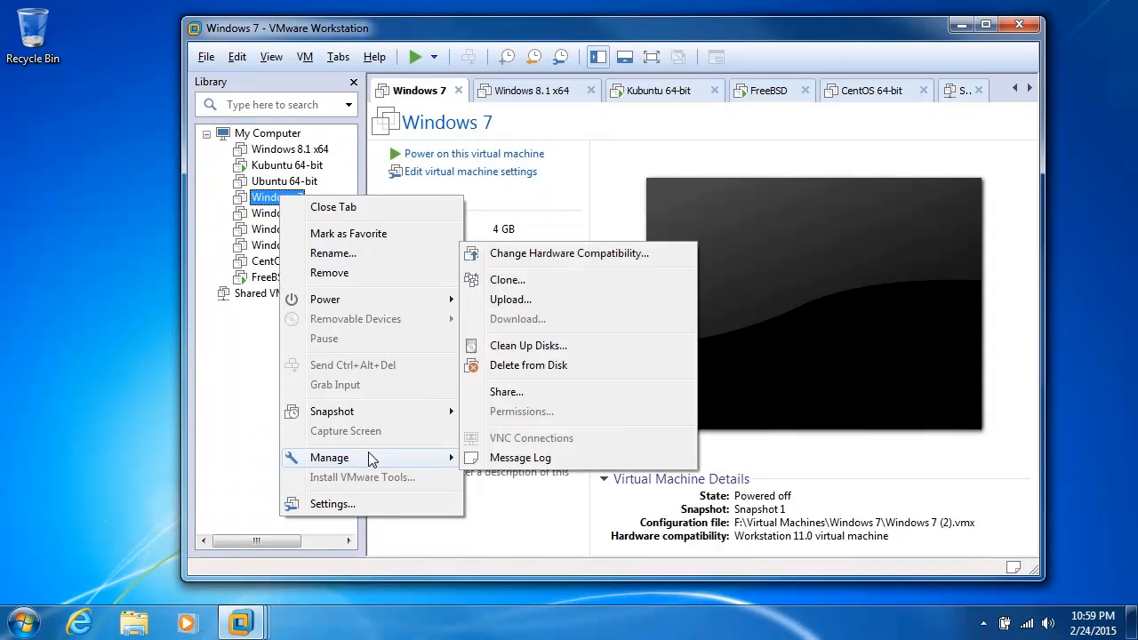
pyautogui.click(536, 392)
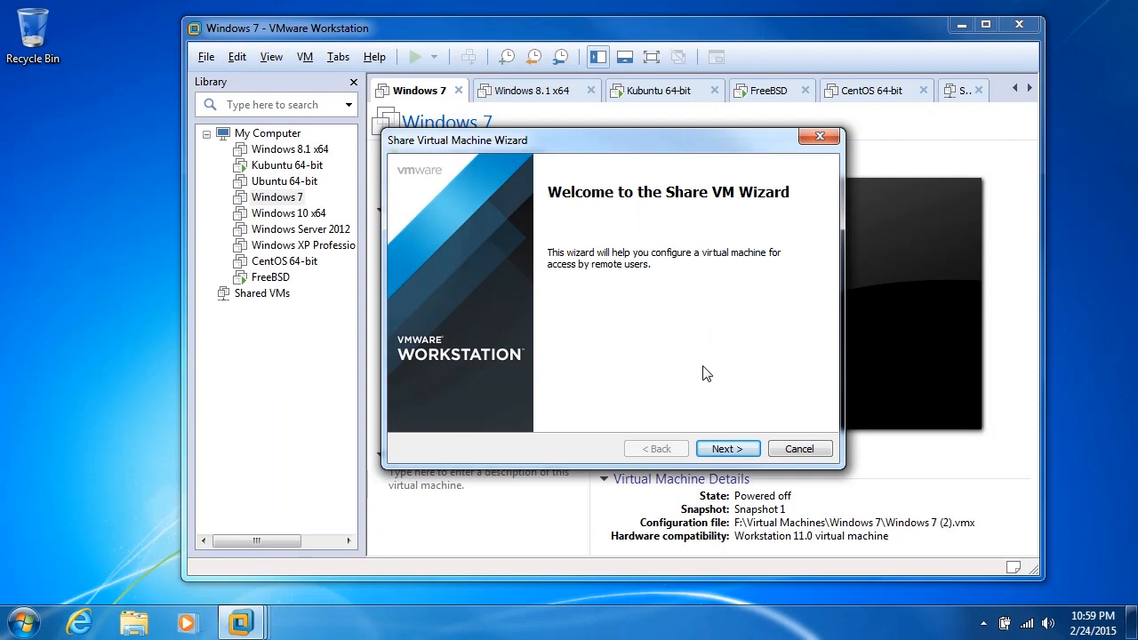
pyautogui.click(727, 448)
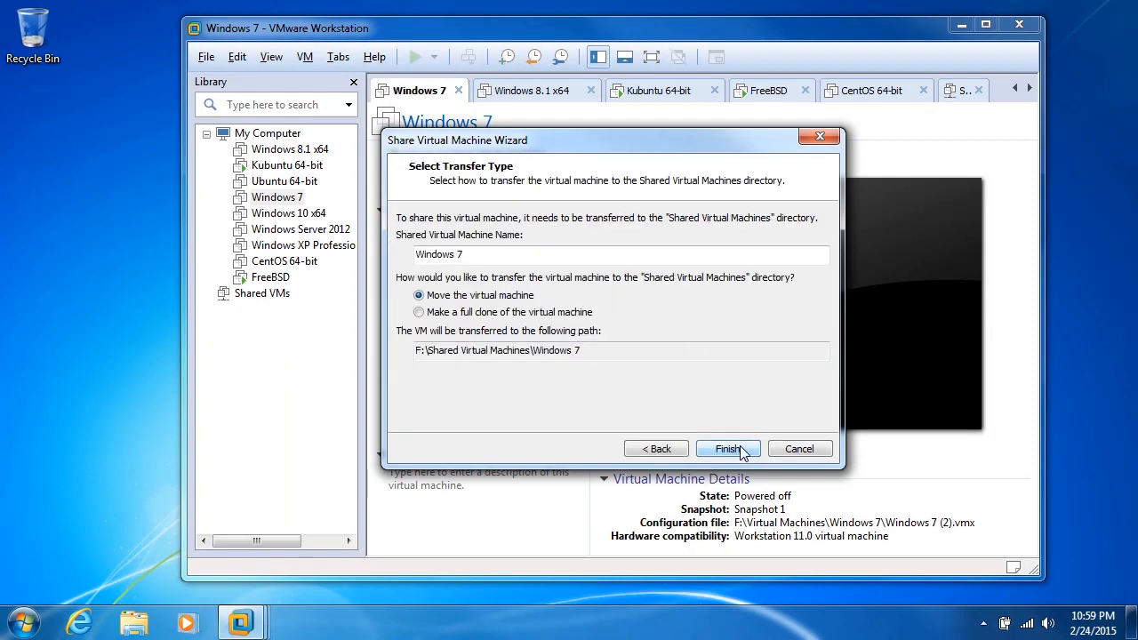
pyautogui.click(483, 254)
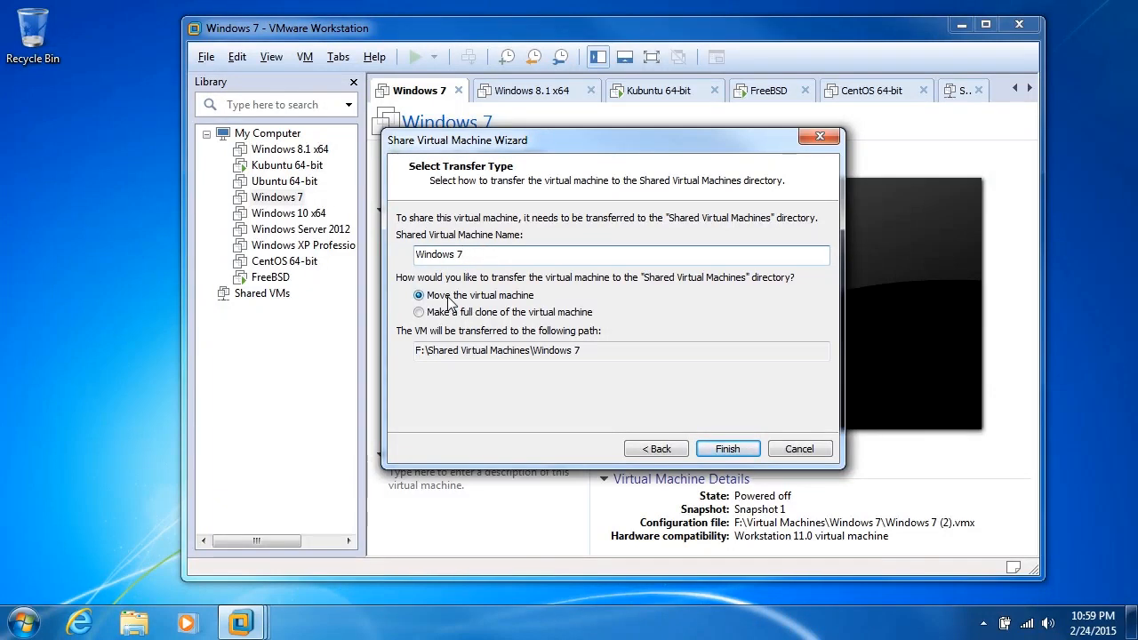
pyautogui.moveTo(593, 350); pyautogui.dragTo(412, 351)
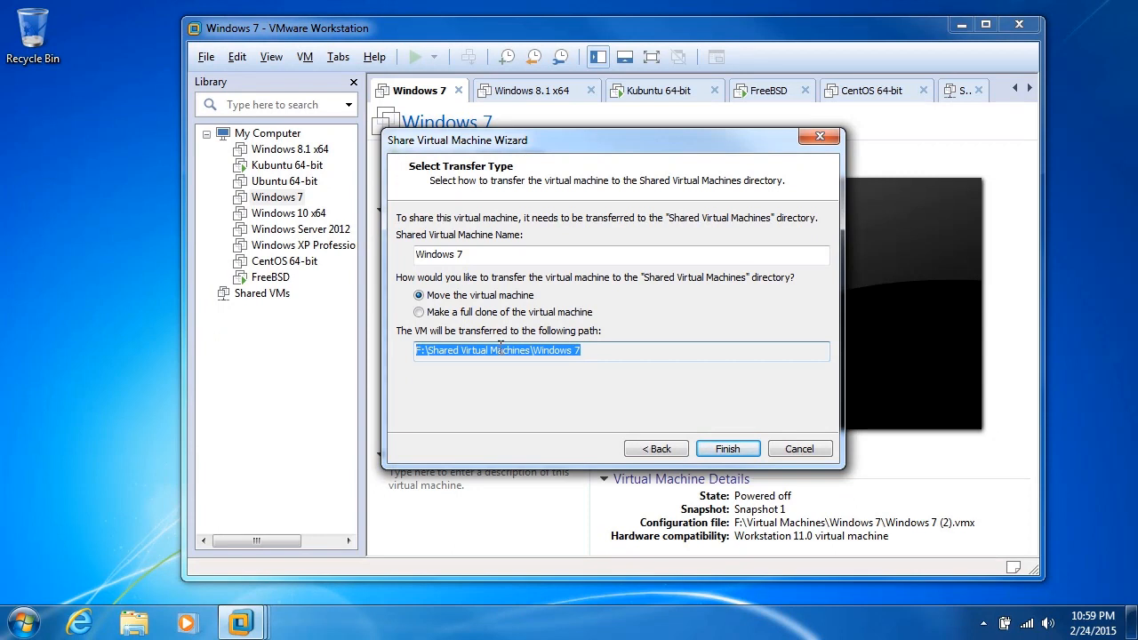
pyautogui.click(727, 449)
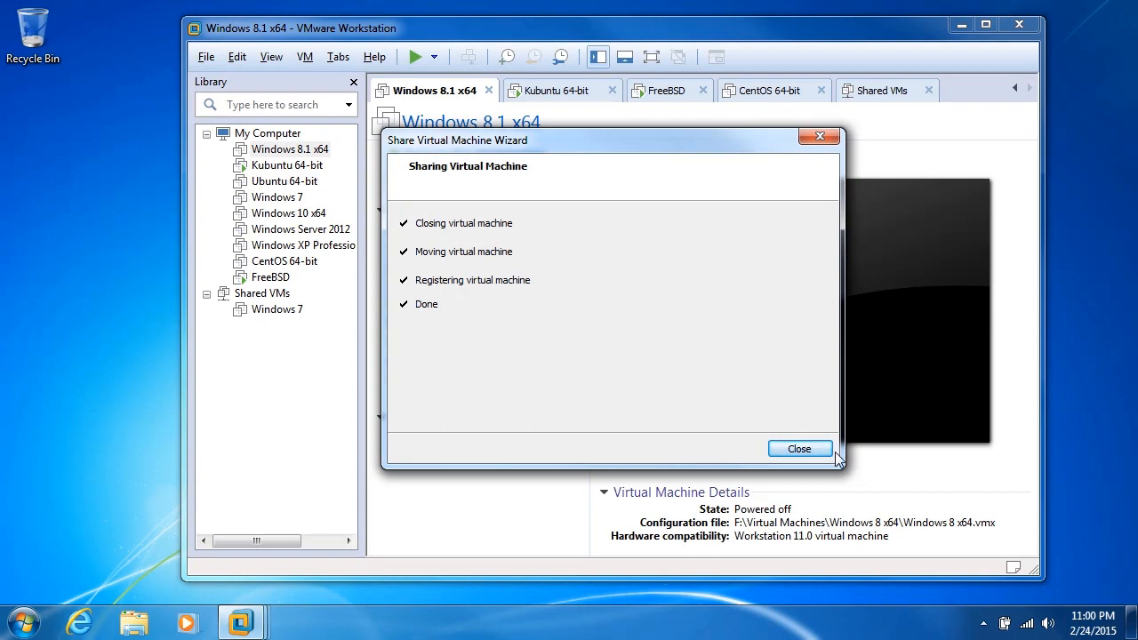
pyautogui.click(800, 450)
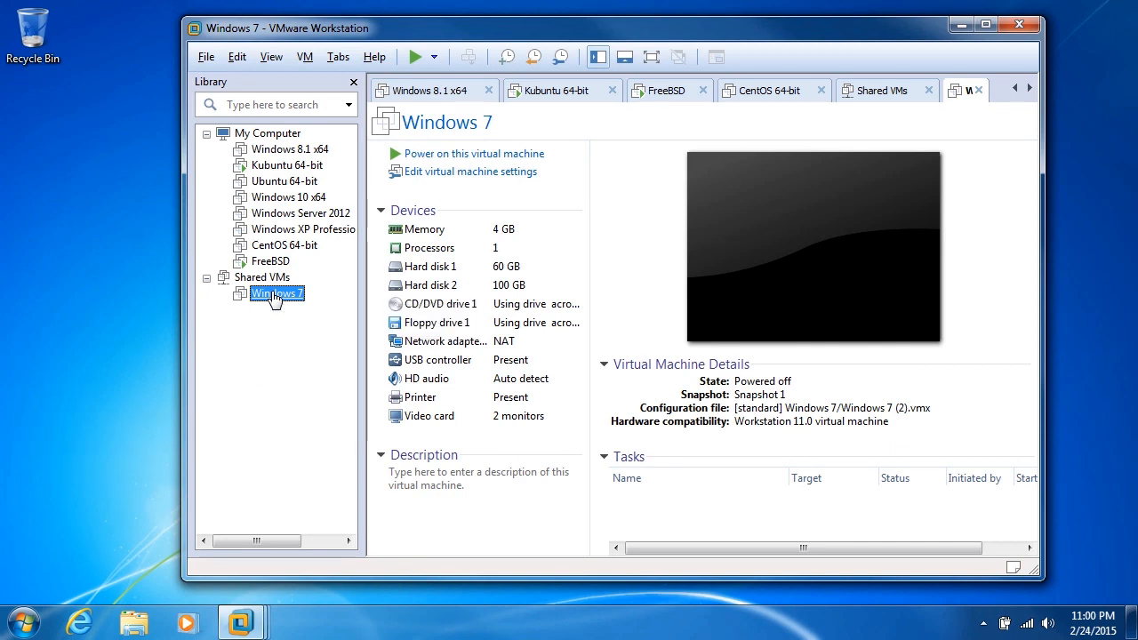
# Step: Start a connection to the remote server 192.168.1.7, entering the account's user name and password
pyautogui.click(205, 58)
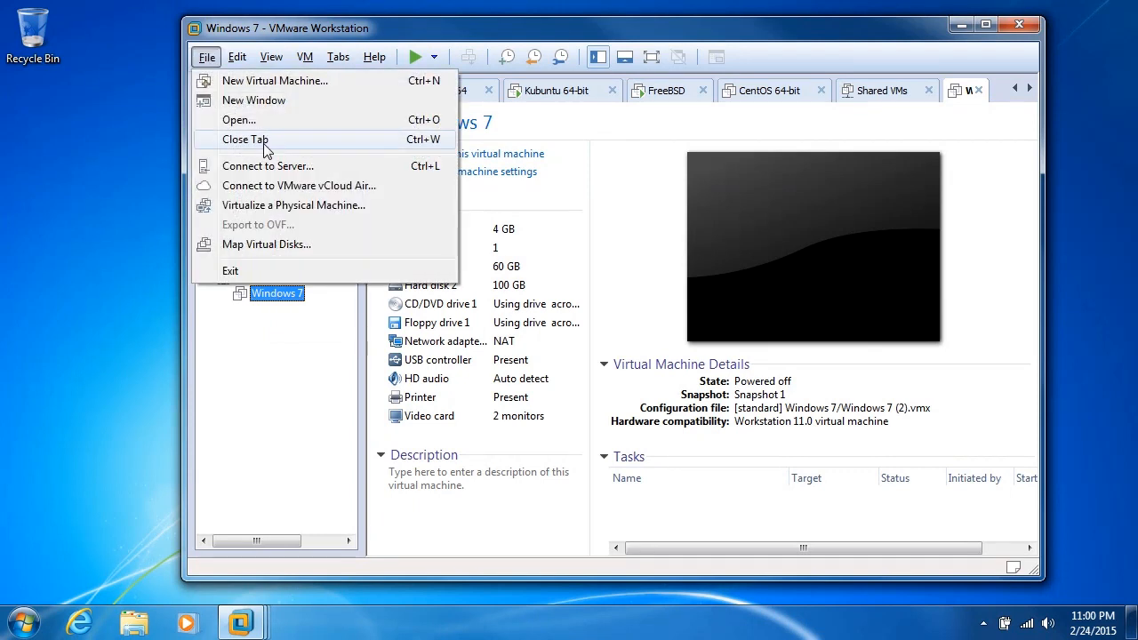
pyautogui.click(311, 170)
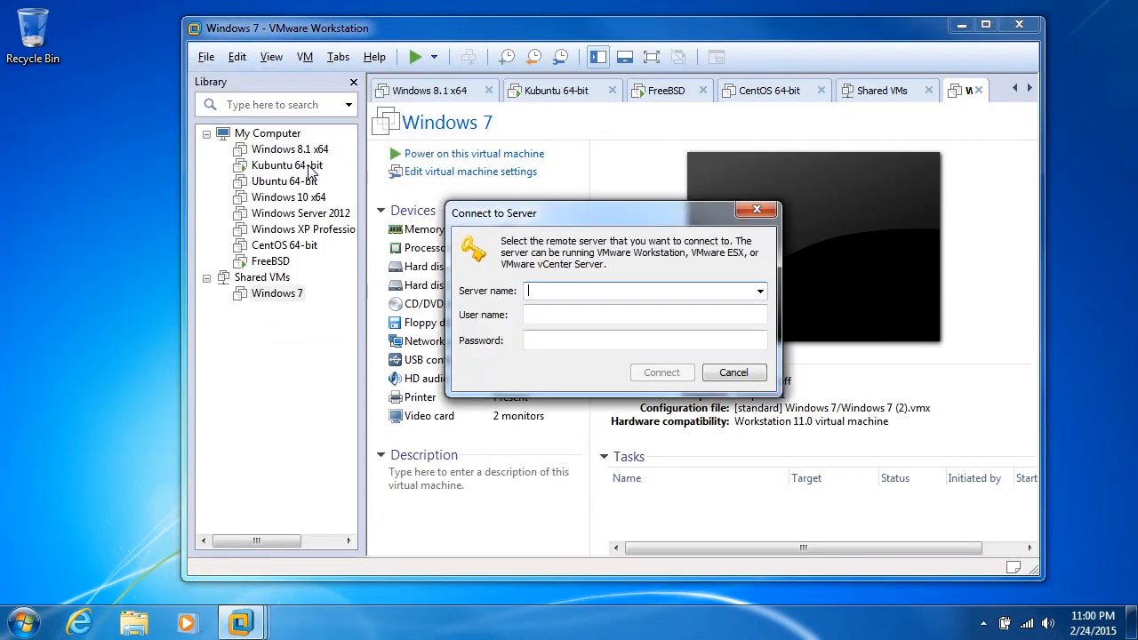
pyautogui.write('192.168.1.7')
pyautogui.click(609, 311)
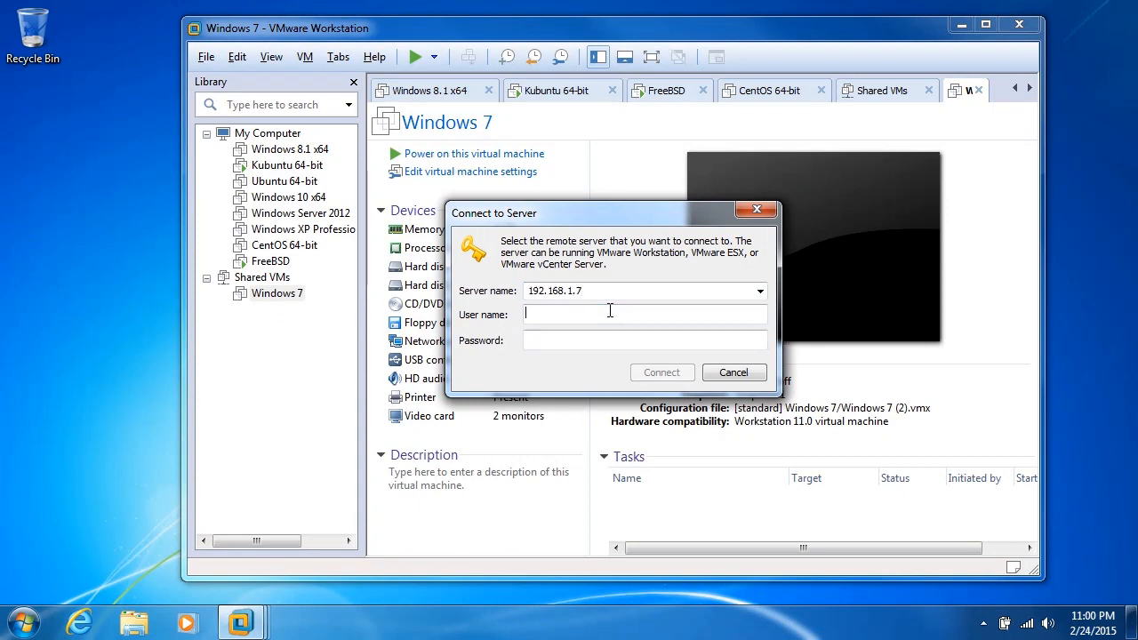
pyautogui.write('Jamie')
pyautogui.press('Tab')
pyautogui.write('*********')
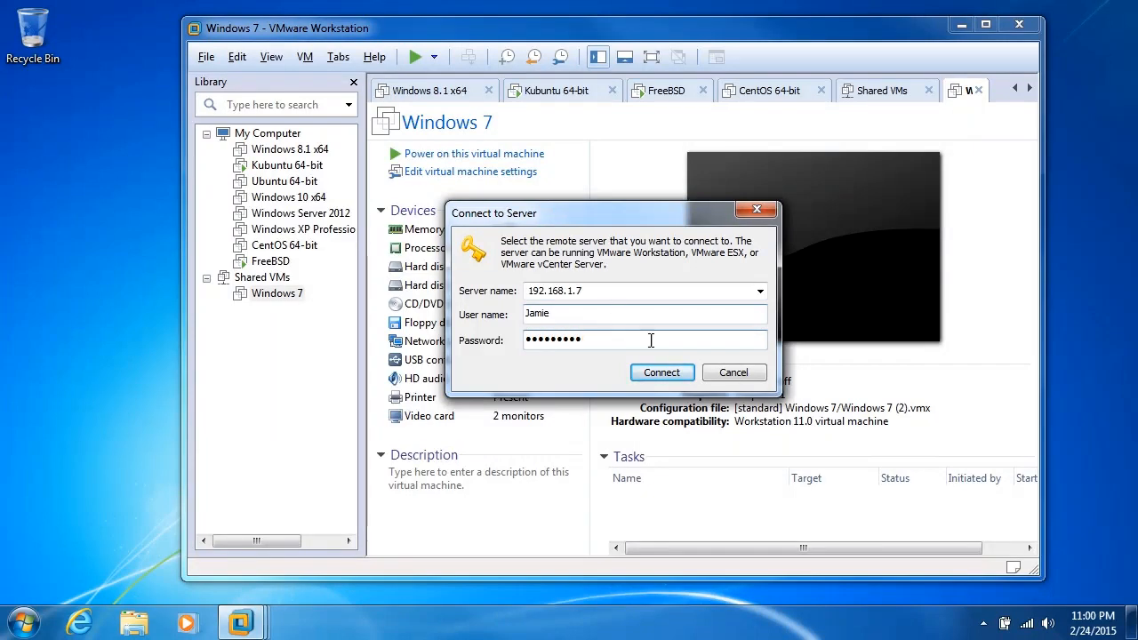
pyautogui.click(658, 374)
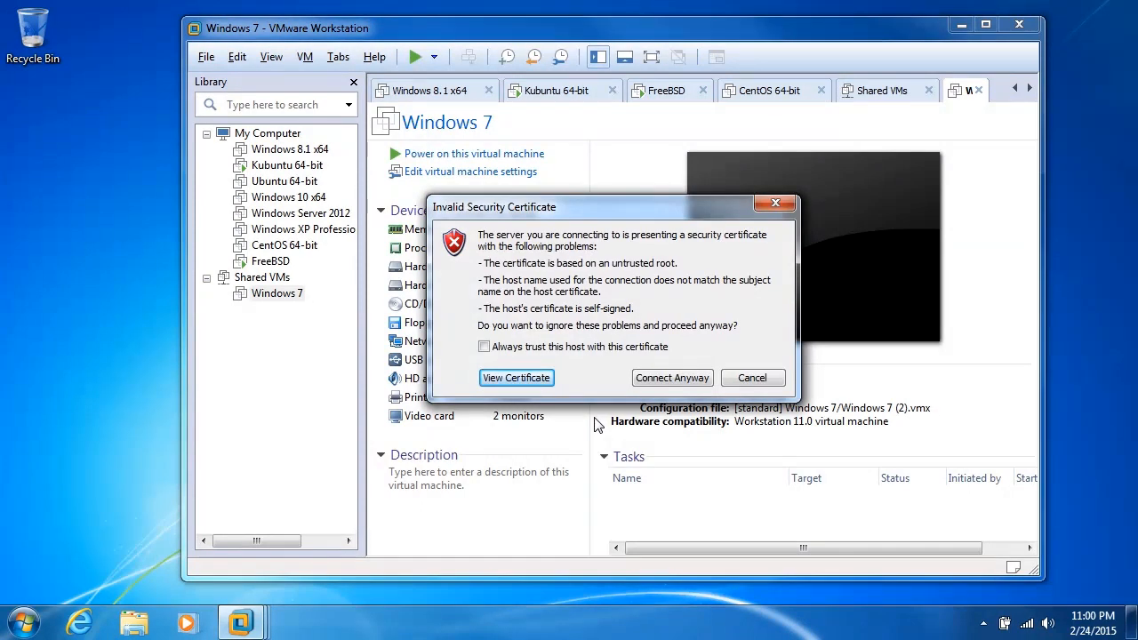
# Step: Set the host to always be trusted with this certificate, and install the certificate in the automatically selected store
pyautogui.click(560, 348)
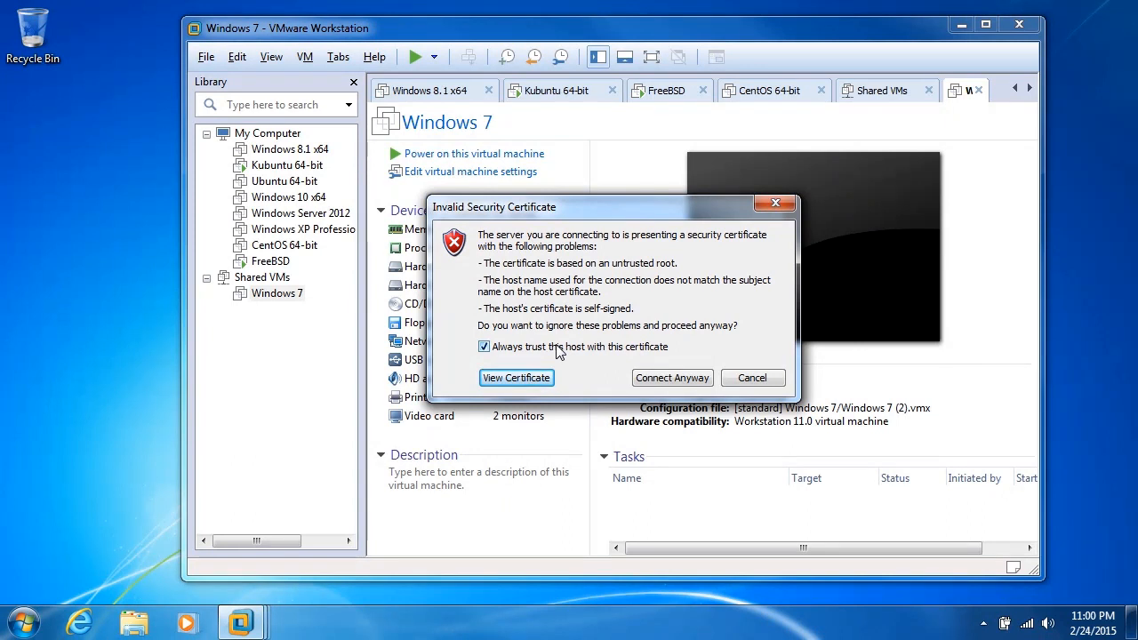
pyautogui.click(520, 379)
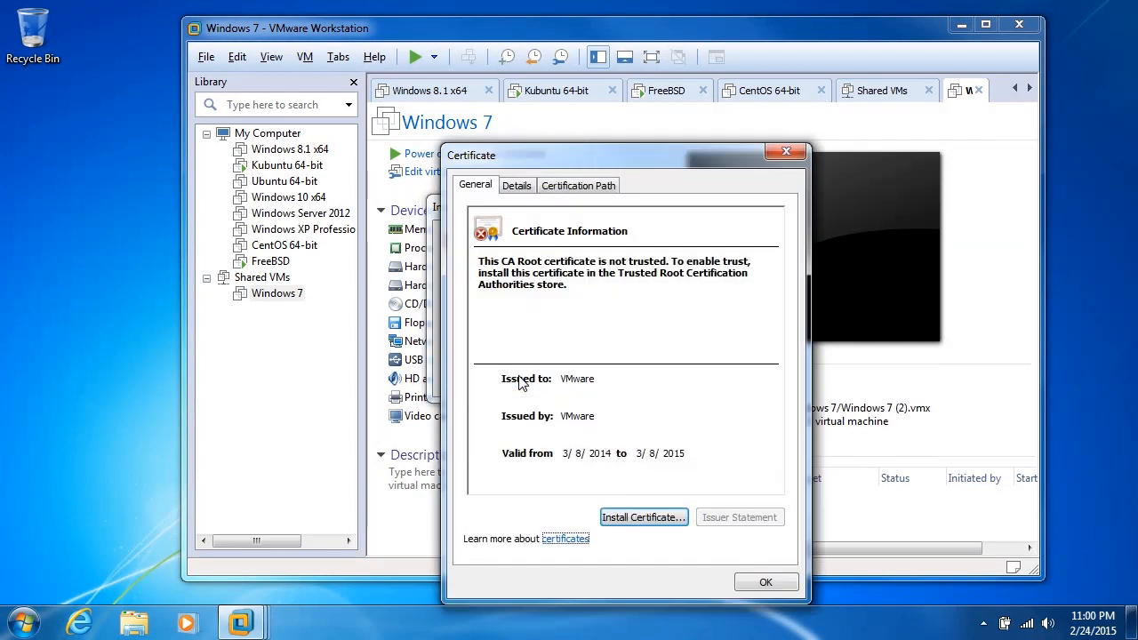
pyautogui.click(627, 522)
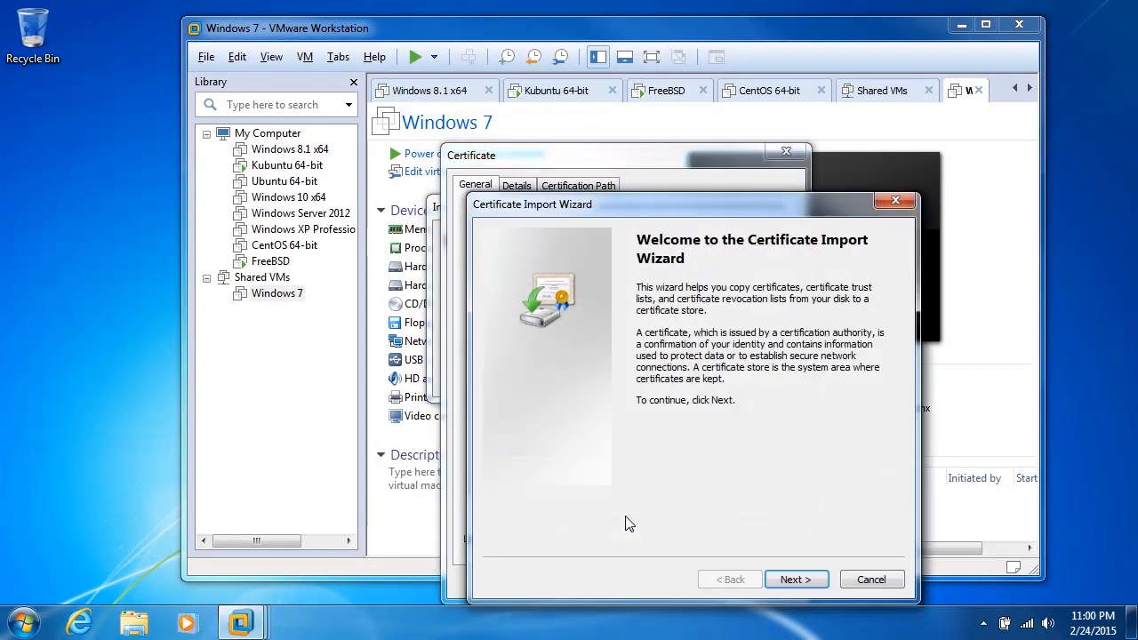
pyautogui.click(793, 579)
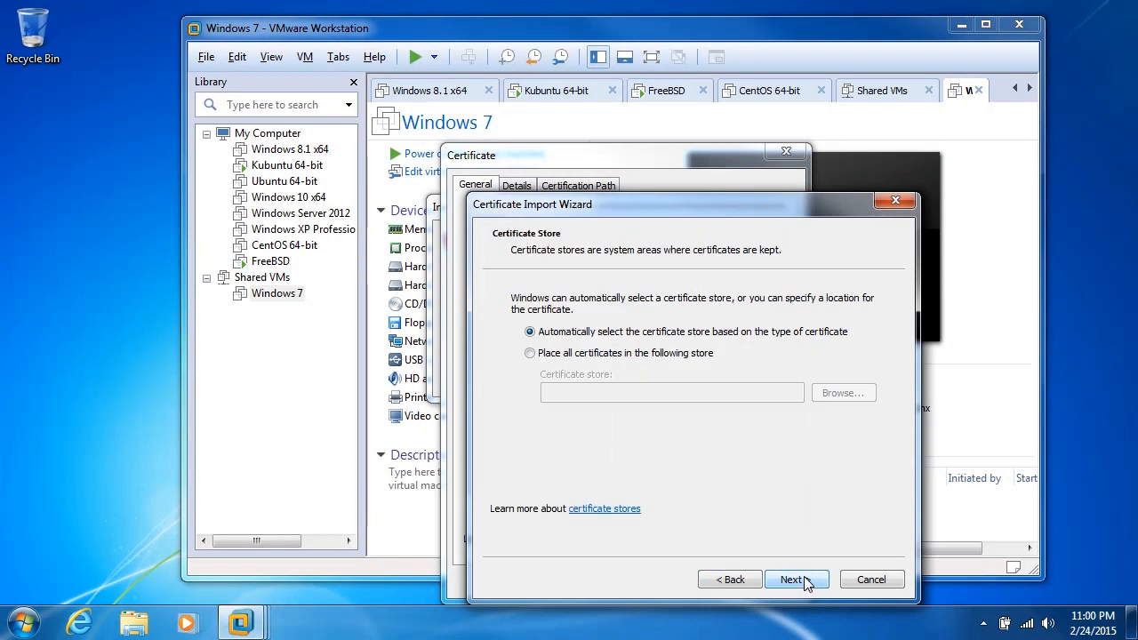
pyautogui.click(794, 580)
pyautogui.click(802, 580)
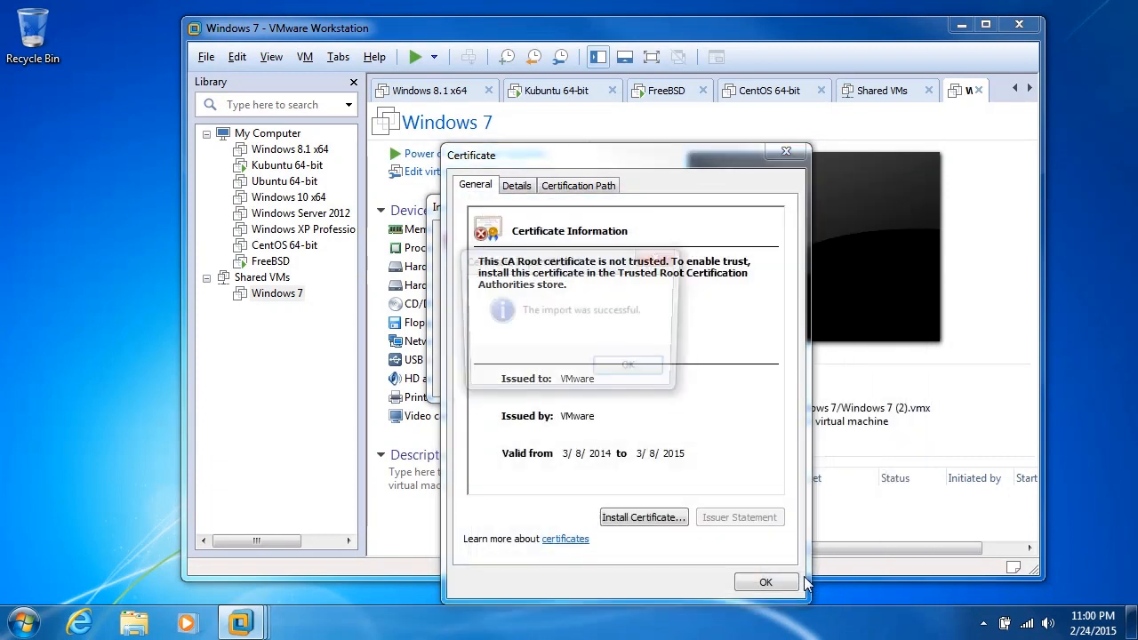
pyautogui.click(645, 381)
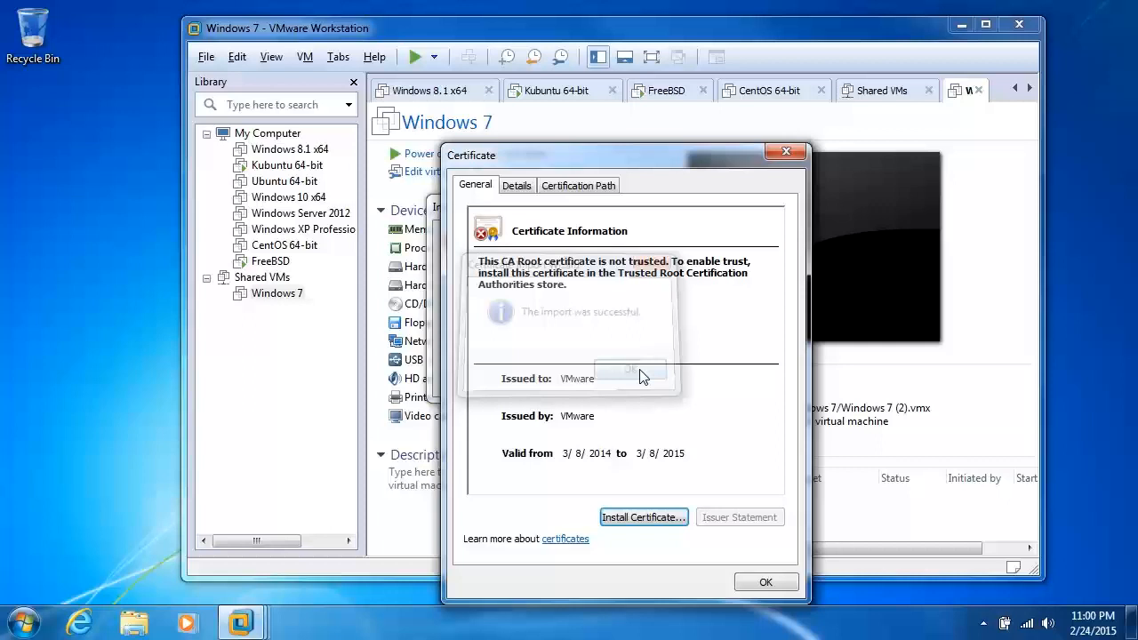
pyautogui.click(763, 584)
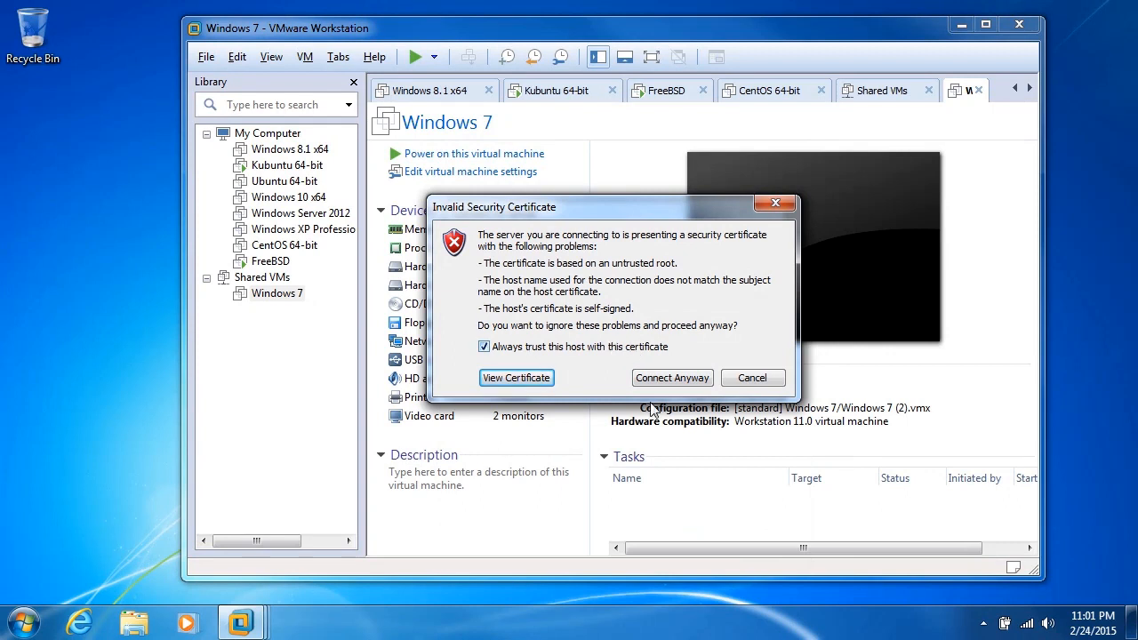
# Step: Connect to the server despite the certificate problems and remember its login information, with the prompt set not to show again
pyautogui.click(673, 380)
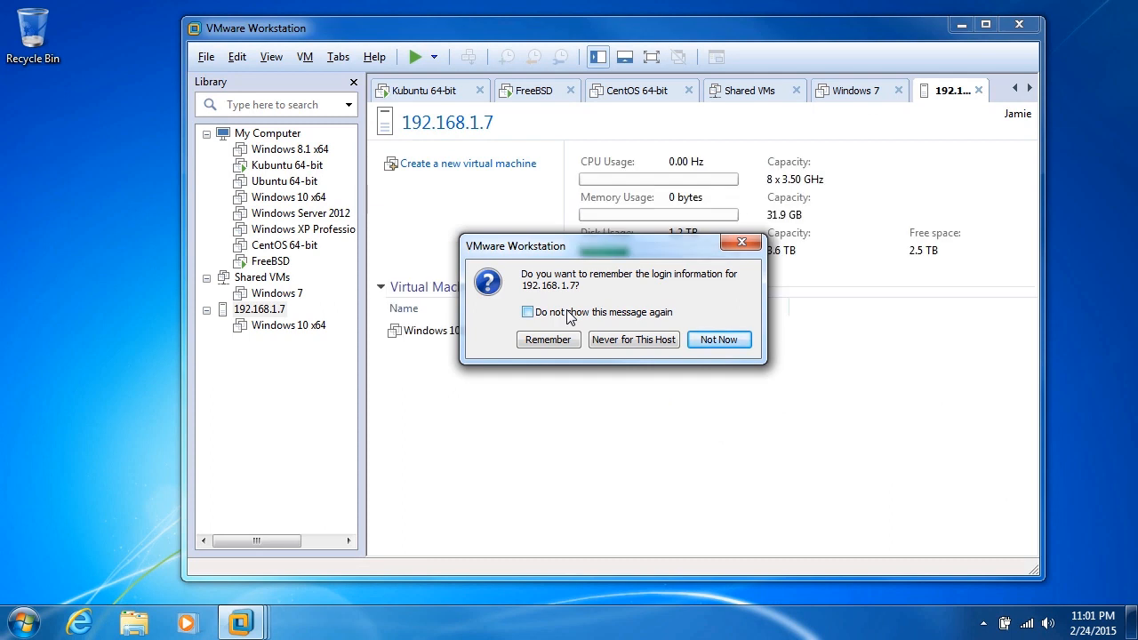
pyautogui.click(569, 318)
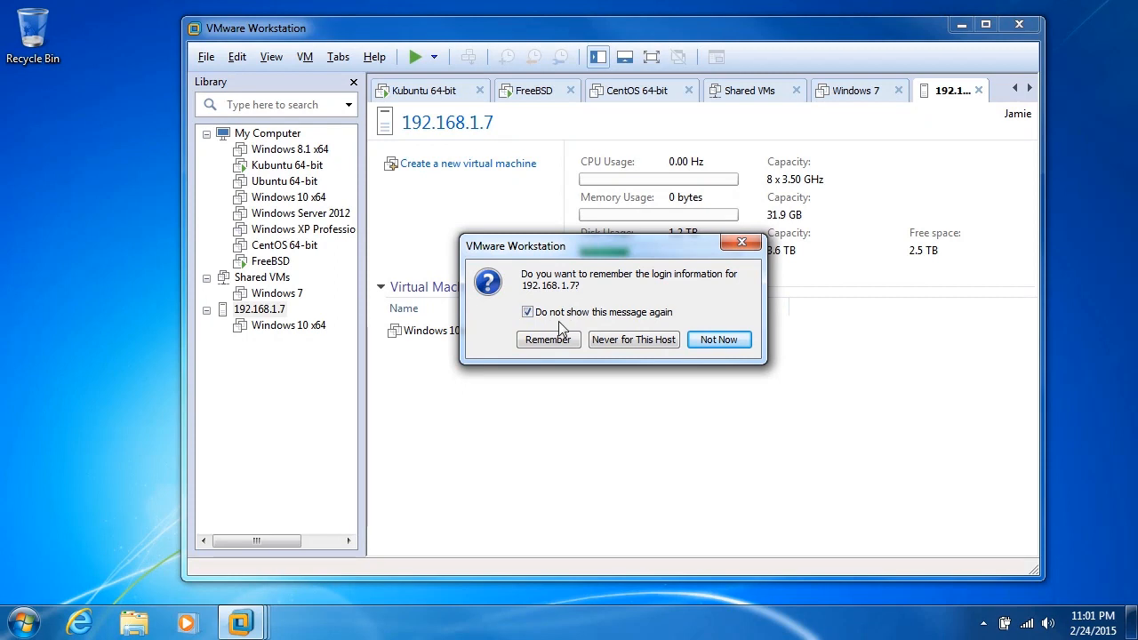
pyautogui.click(550, 340)
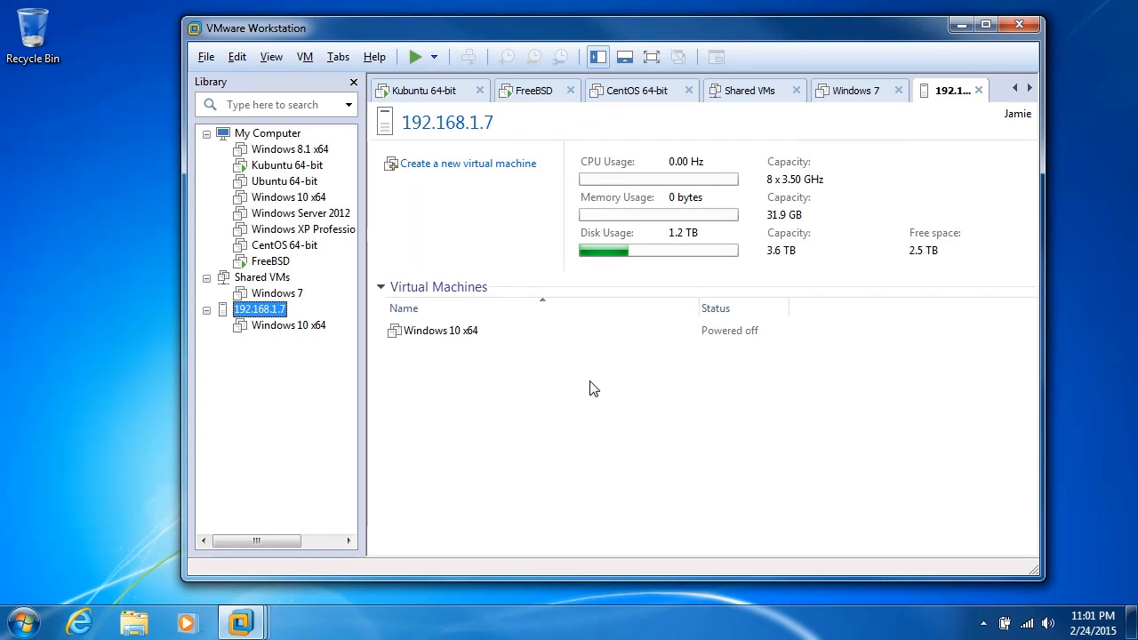
# Step: Power on the Windows 10 x64 virtual machine hosted on the remote server 192.168.1.7
pyautogui.click(271, 326)
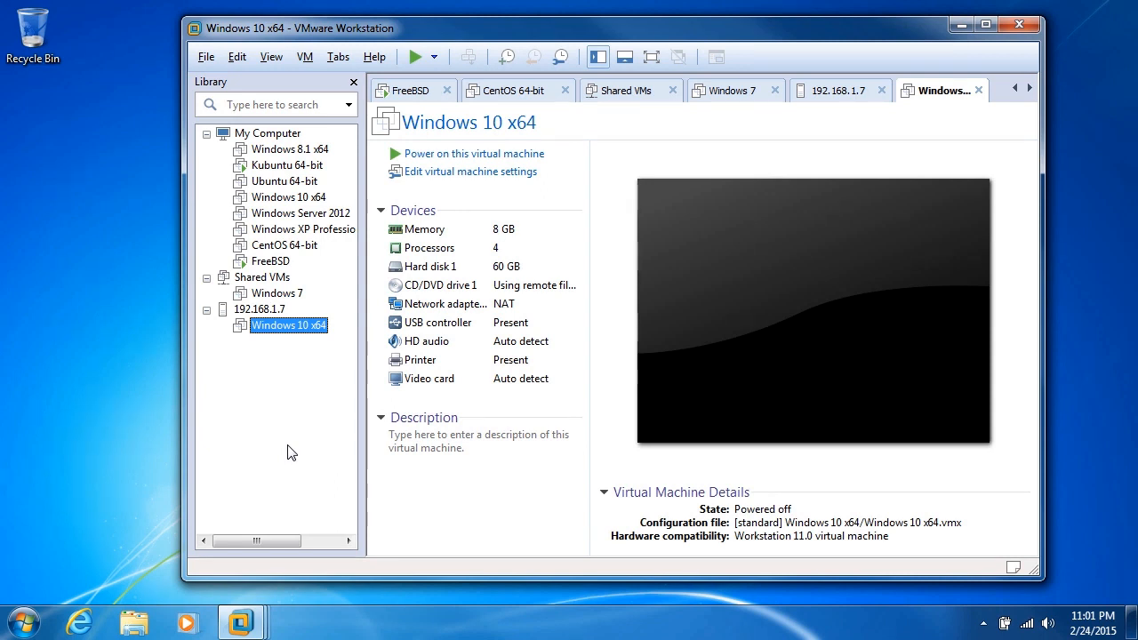
pyautogui.click(459, 156)
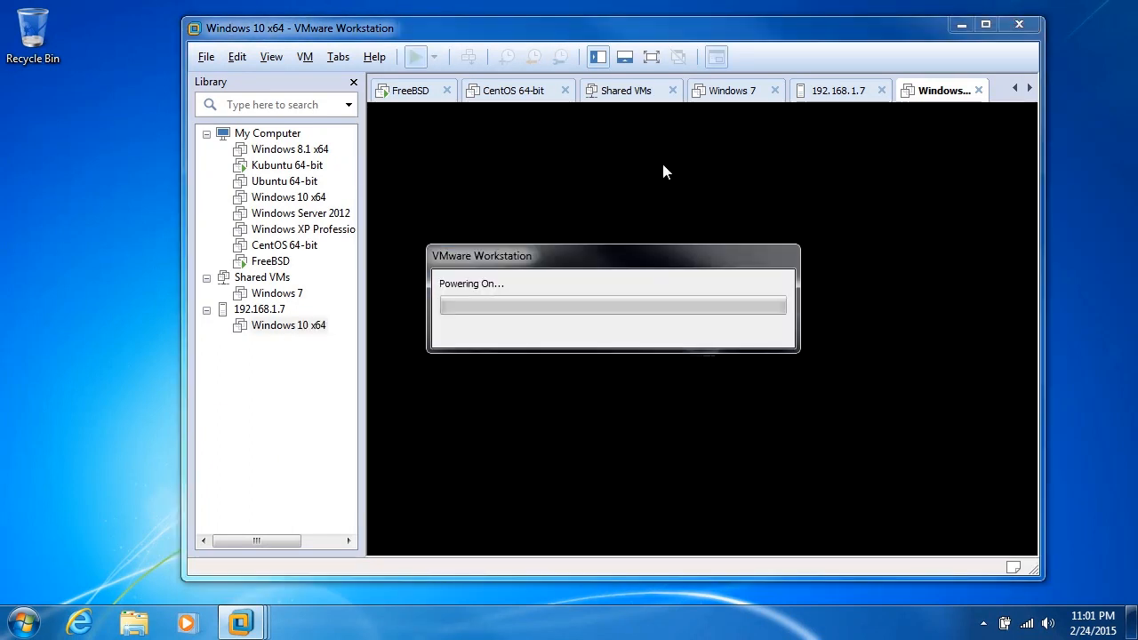